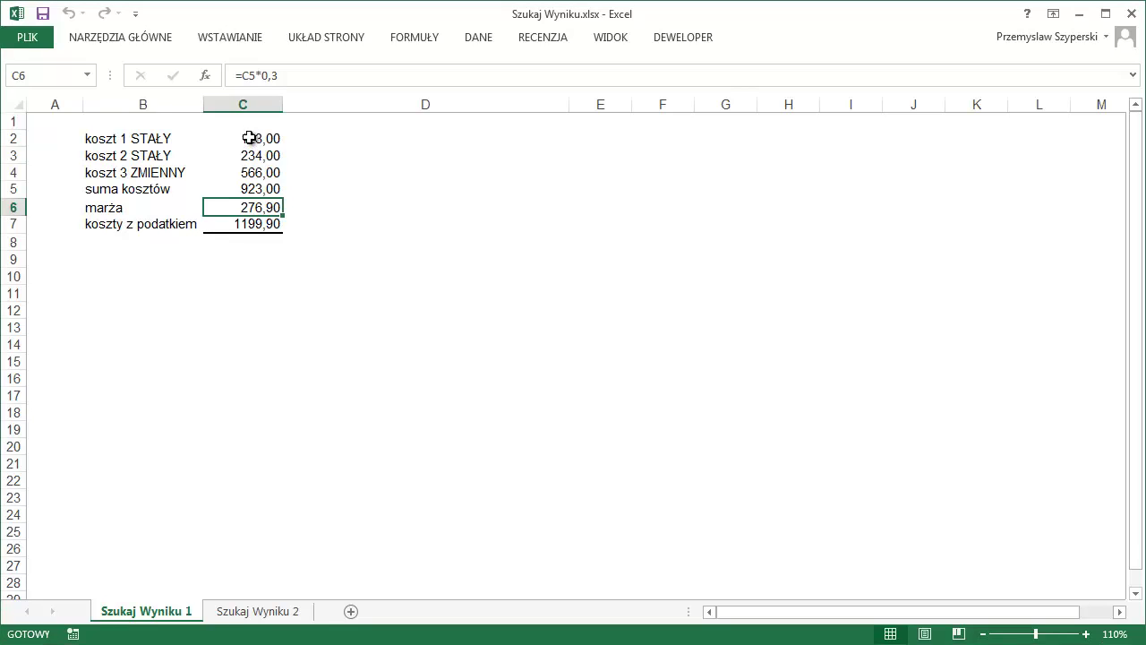
Review the cost cells C2 through C6, then select the total cost with tax in C7
left_click(249, 138)
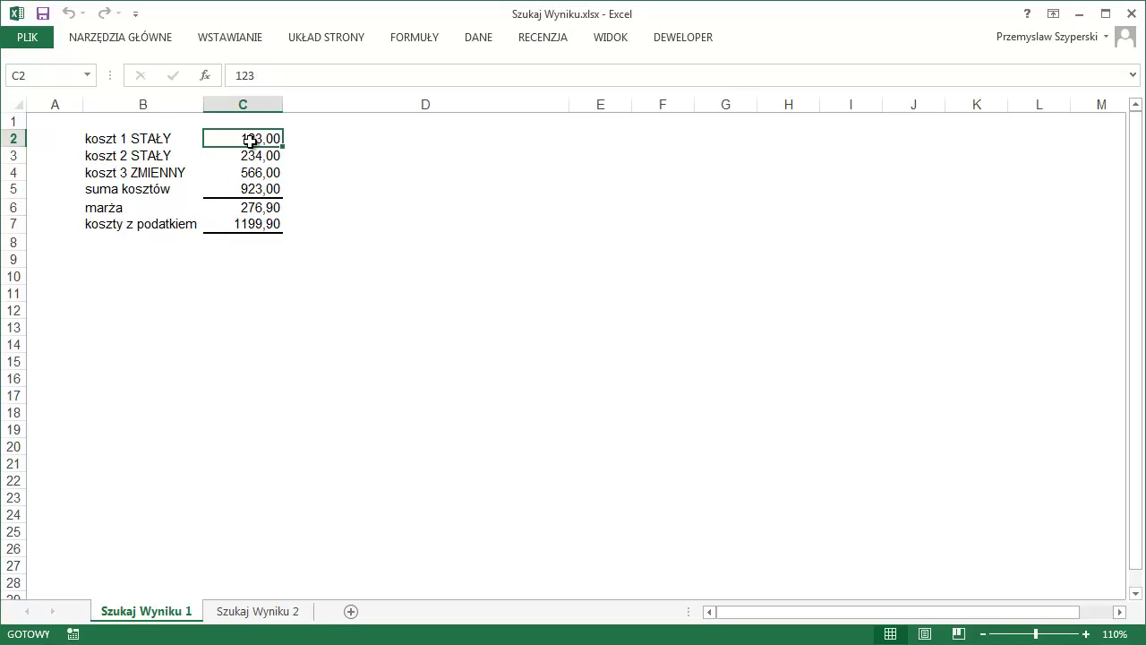
key("Down")
key("Down")
key("Down")
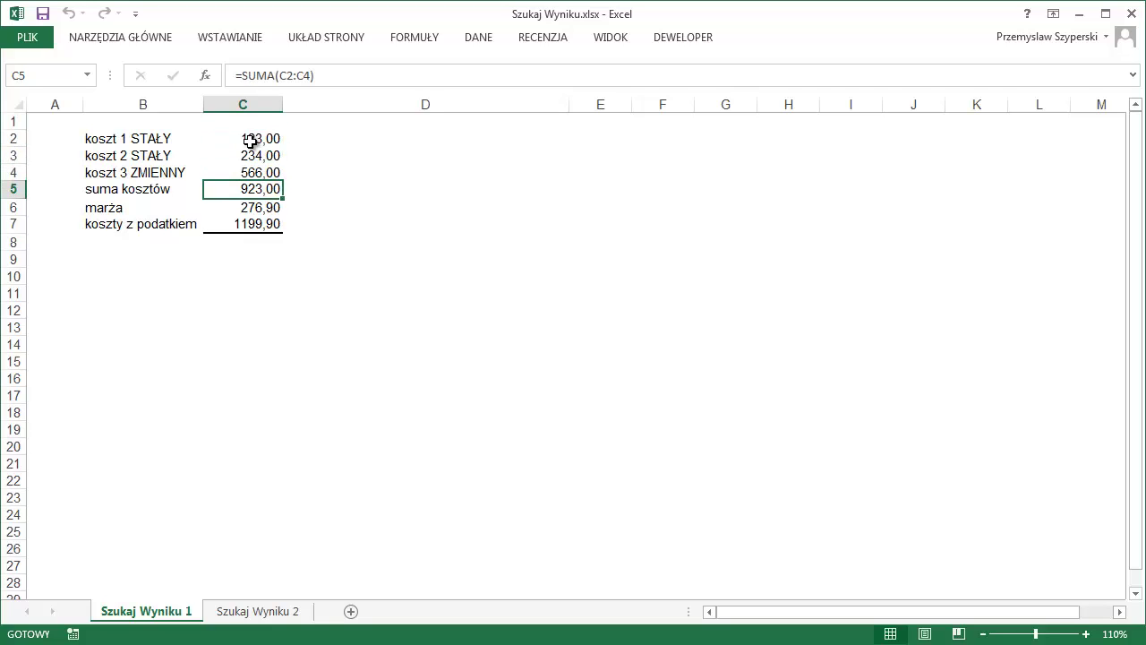
left_click(271, 214)
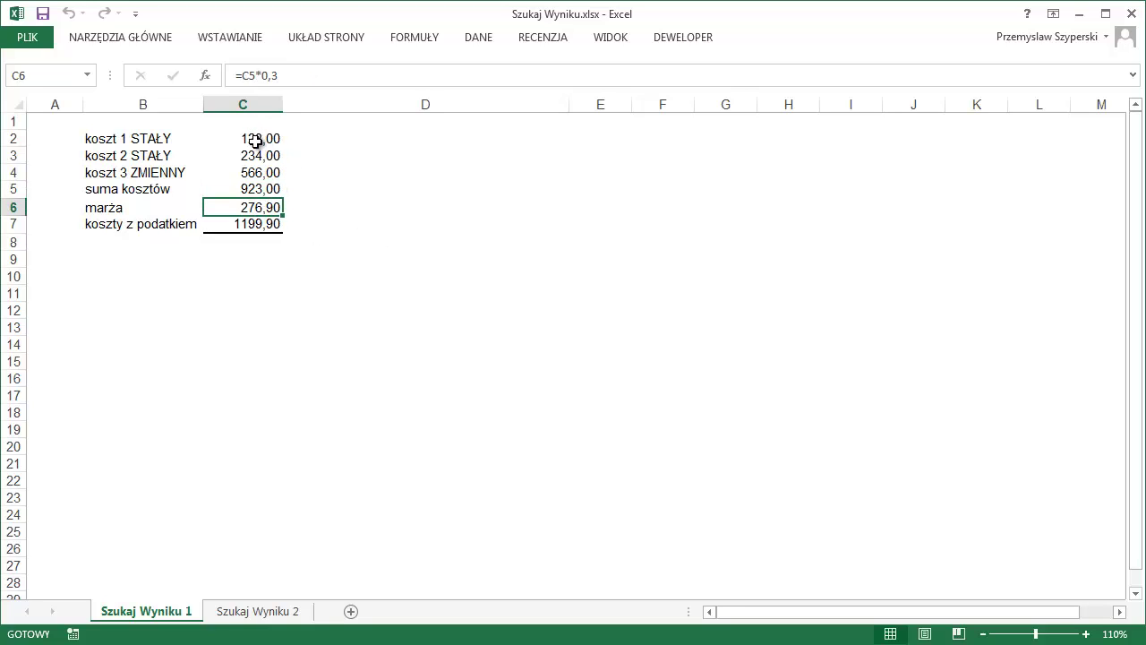
left_click_drag(256, 141, 258, 158)
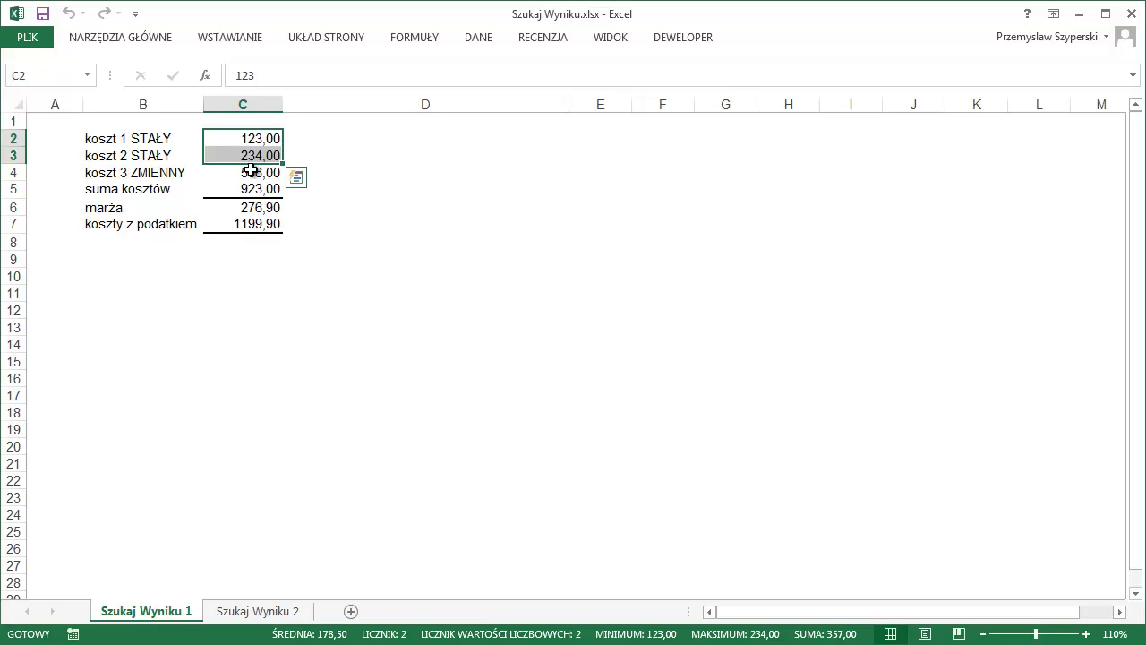
left_click(242, 171)
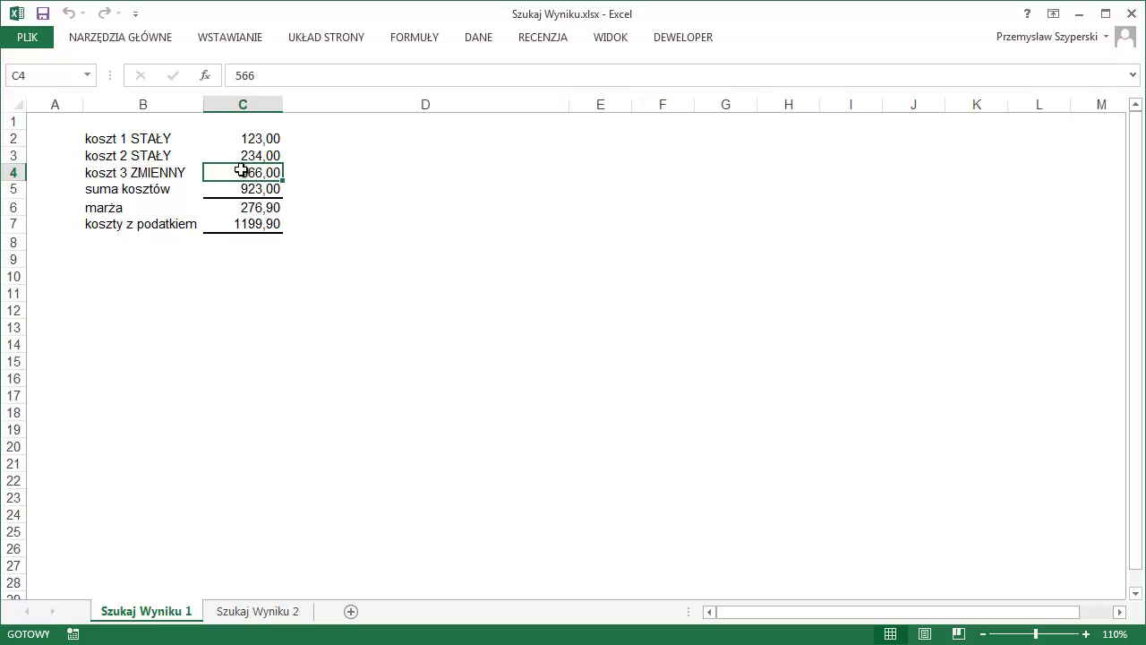
left_click(253, 225)
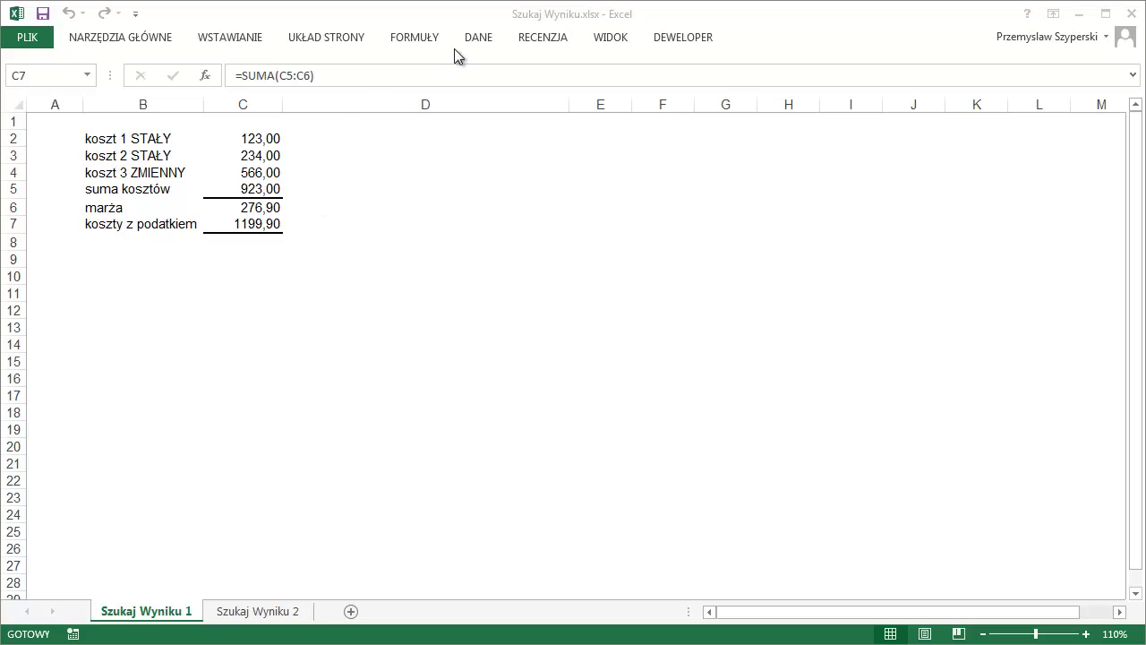
Launch Goal Seek (Szukaj wyniku) from DANE > Analiza warunkowa for C7
left_click(478, 41)
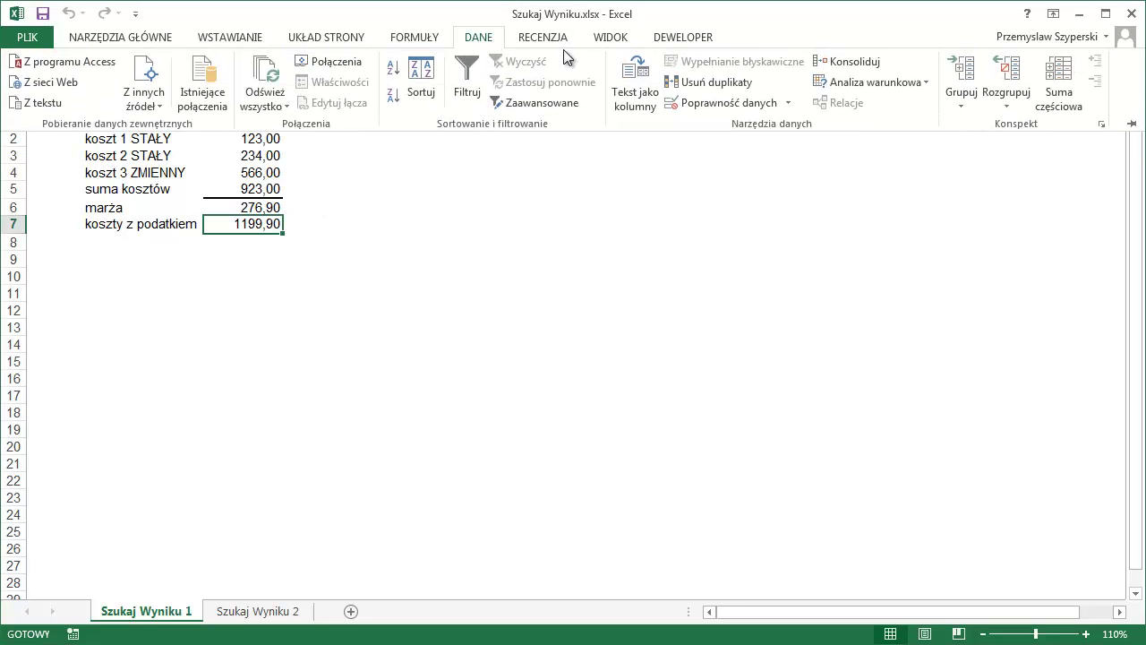
left_click(921, 81)
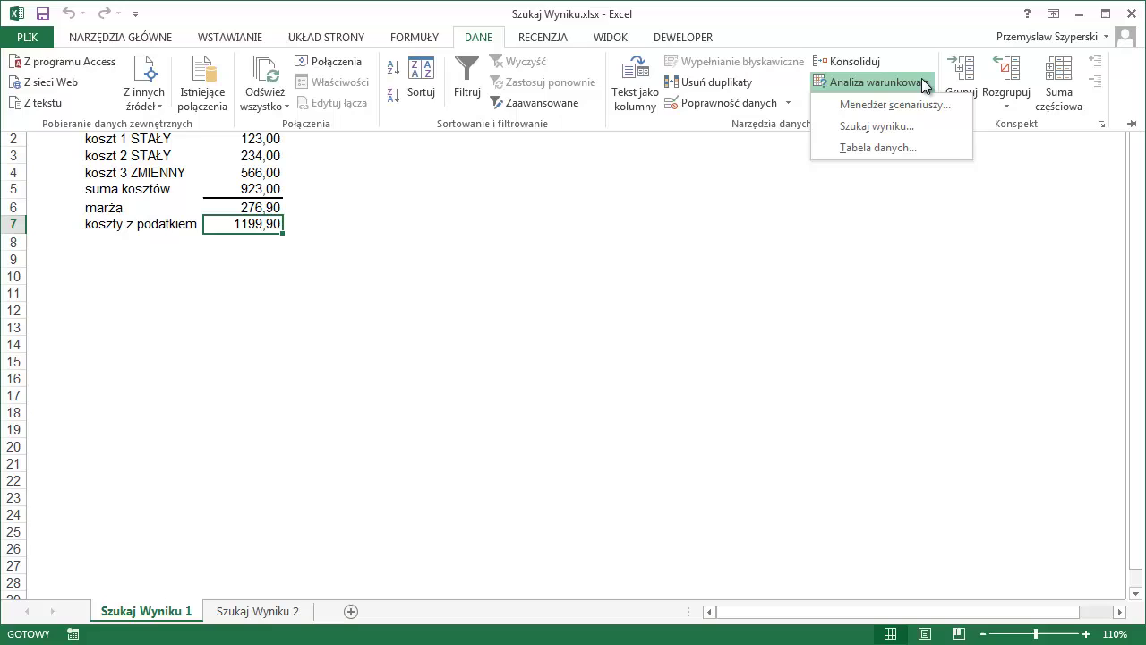
left_click(914, 127)
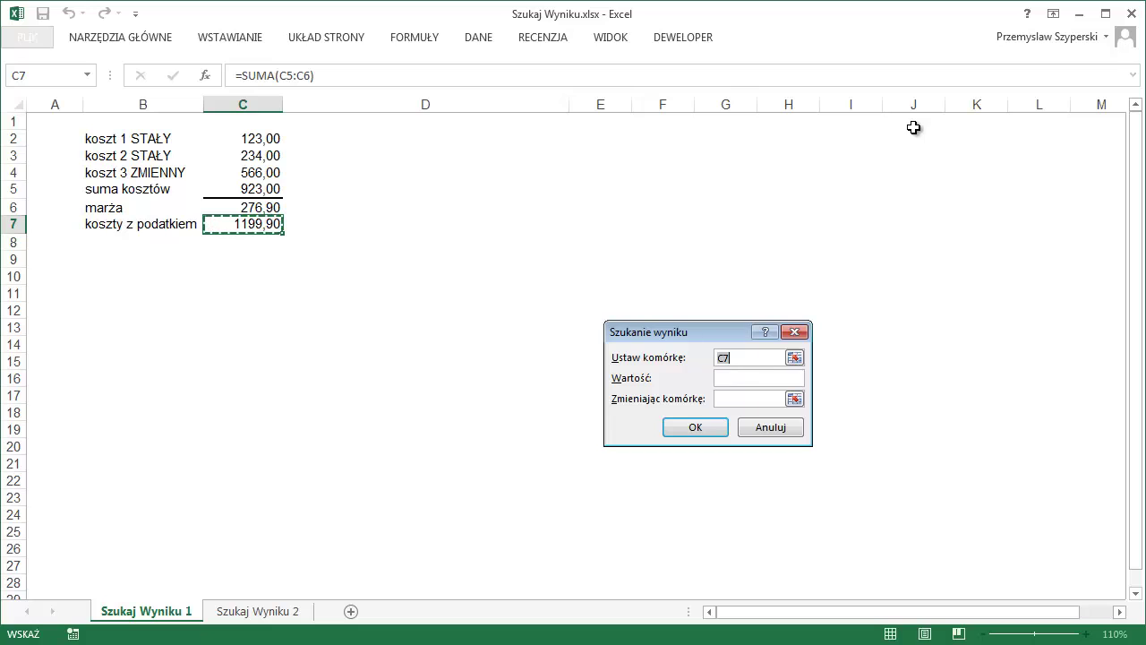
Goal Seek C7 to 999,9 by changing C4, giving a variable cost of 412,15
left_click_drag(687, 334, 411, 170)
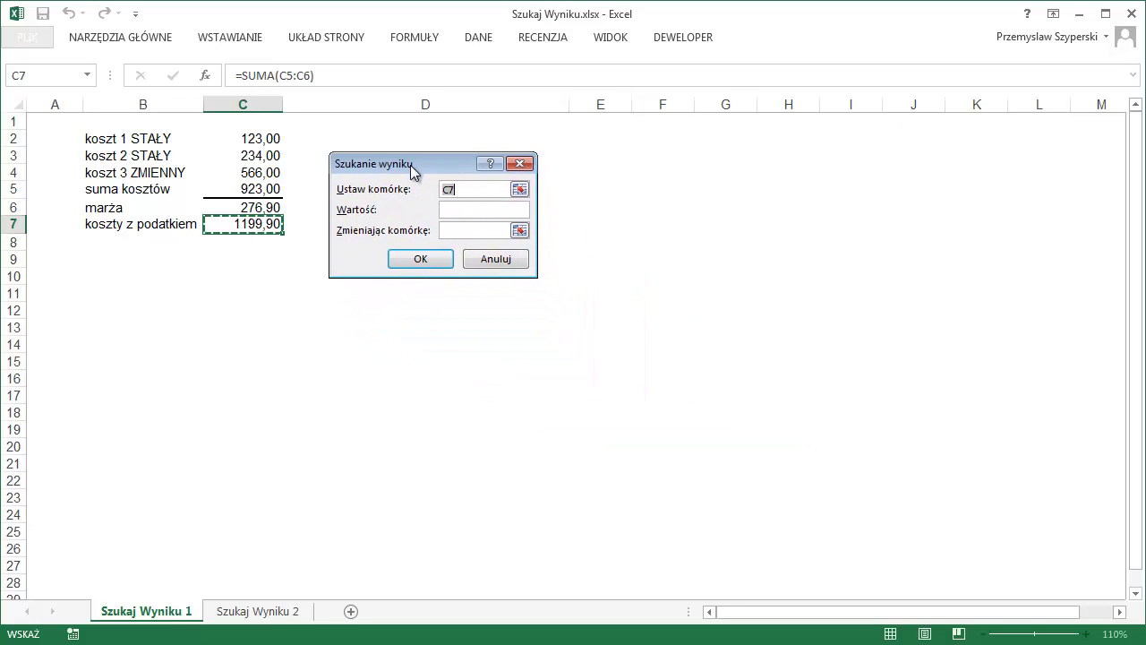
left_click(448, 189)
left_click(458, 213)
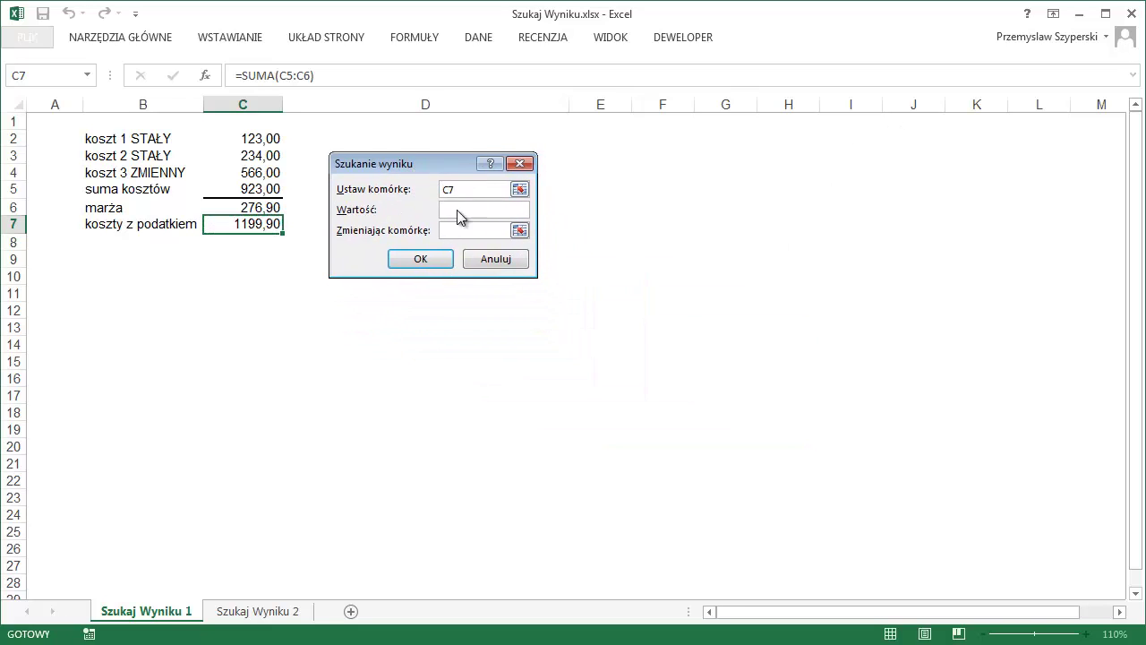
type("999,")
type("9")
left_click(457, 227)
left_click(255, 171)
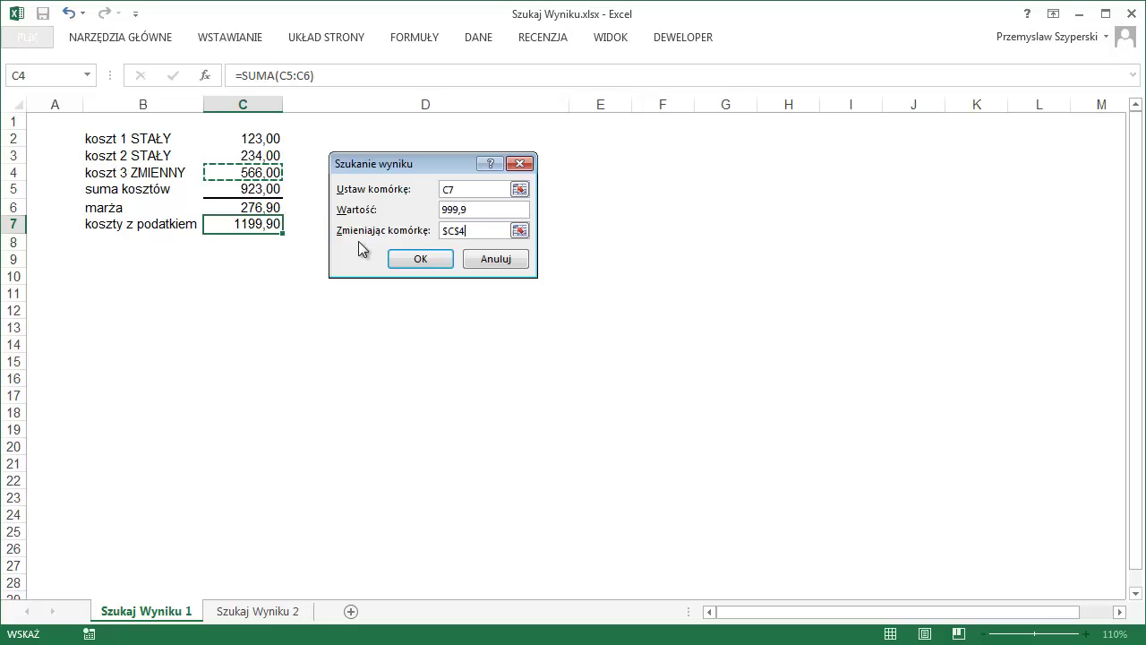
left_click(419, 259)
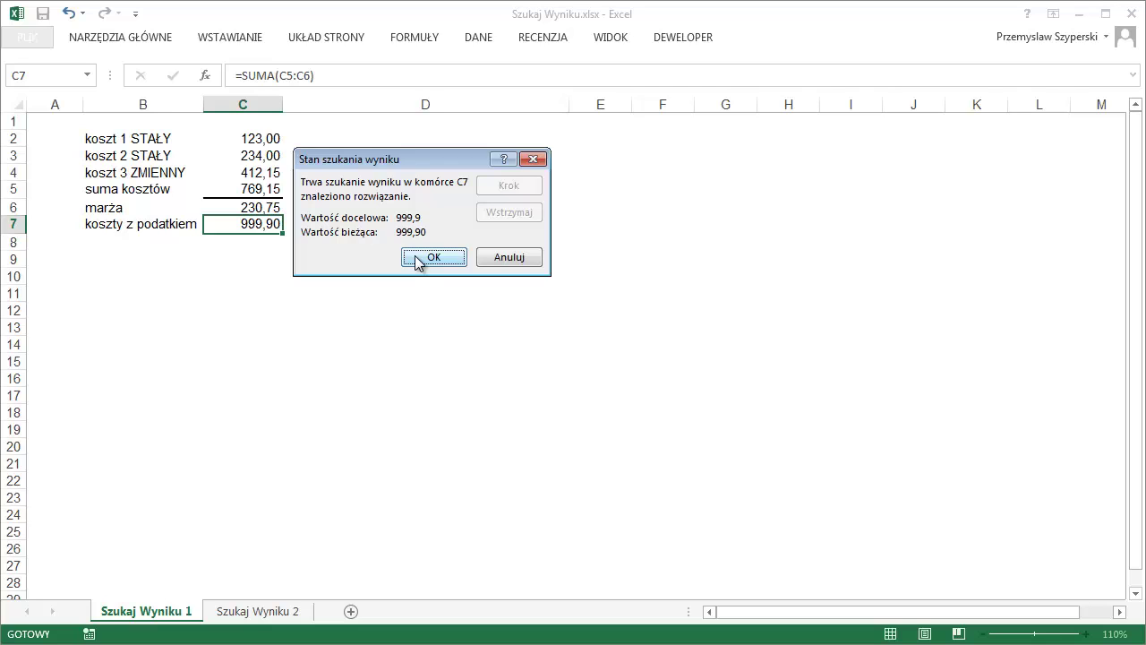
Accept the Goal Seek solution and check the total costs formula in C5
left_click(417, 260)
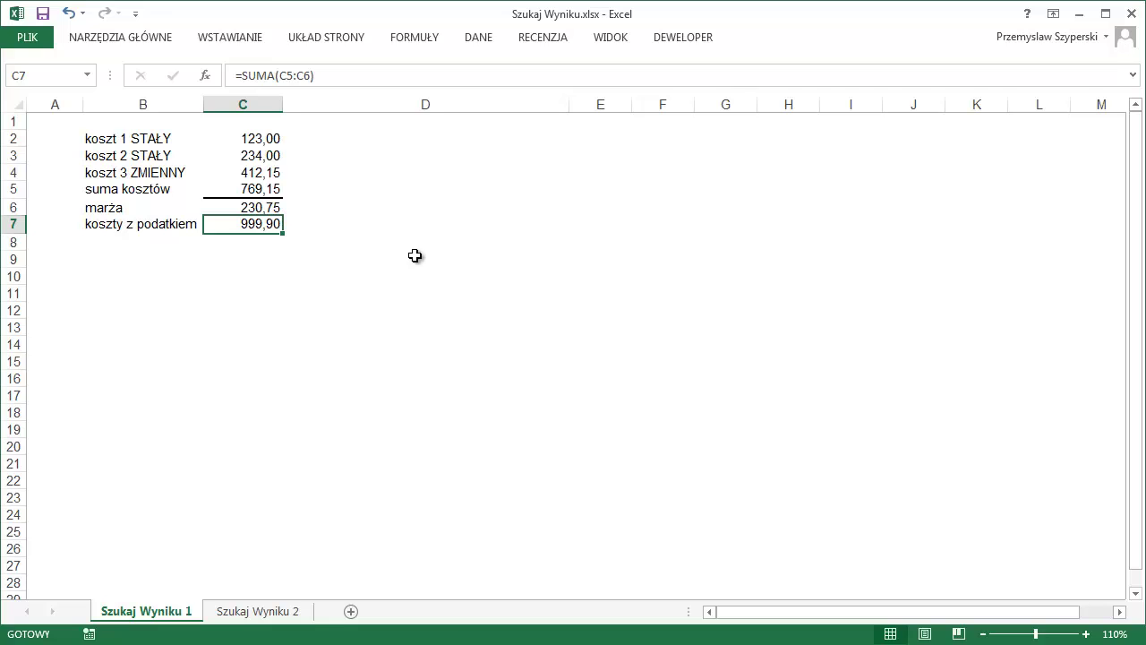
left_click(269, 186)
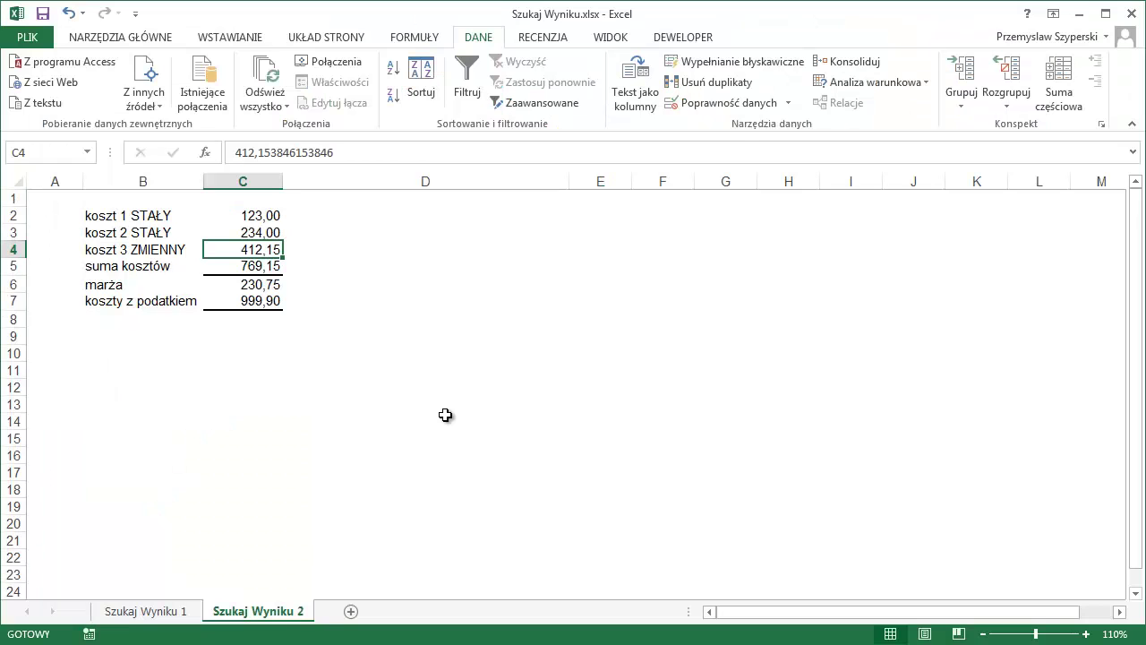
Run Goal Seek setting C7 to 444 by changing C4, which finds no solution
left_click(883, 82)
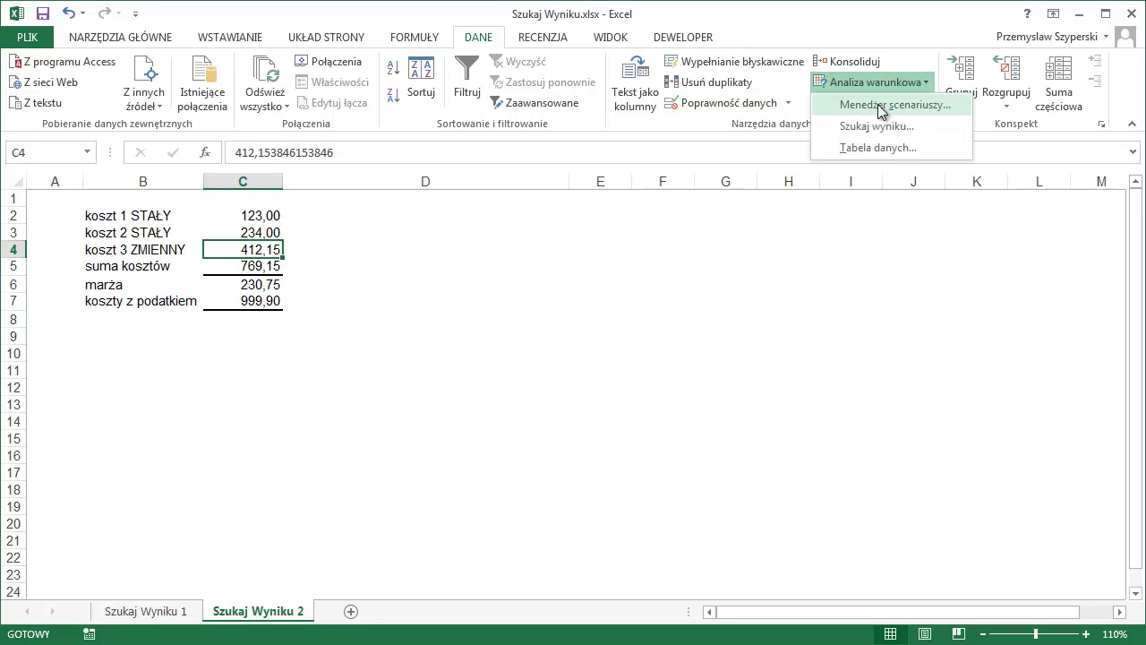
left_click(868, 126)
left_click_drag(391, 220, 421, 247)
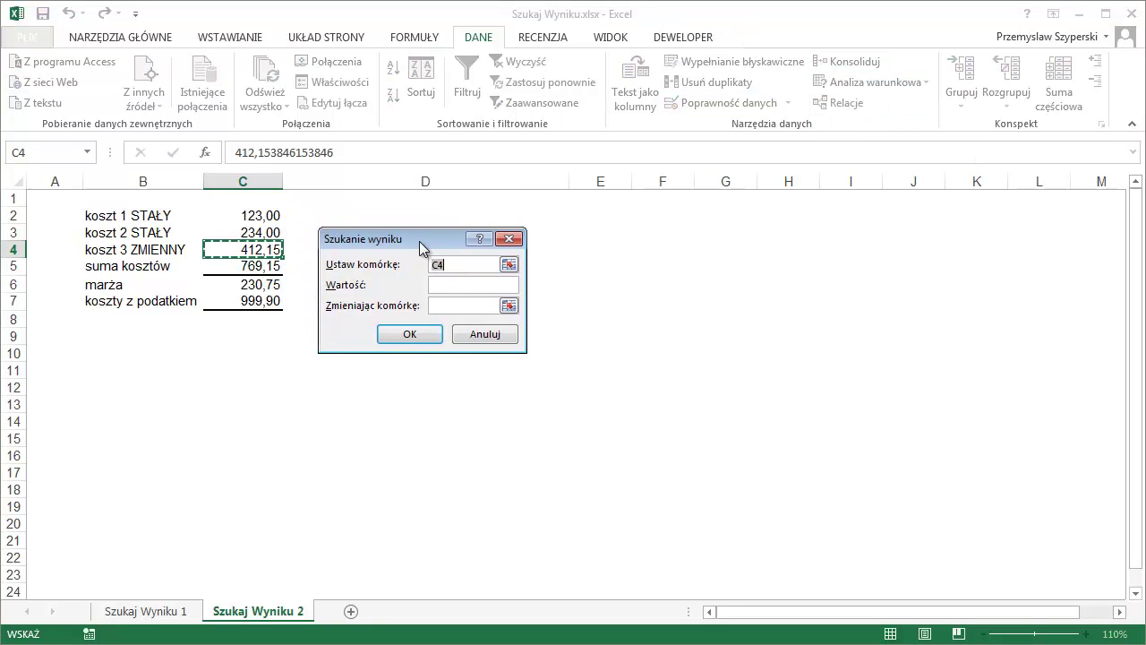
left_click(449, 287)
type("4")
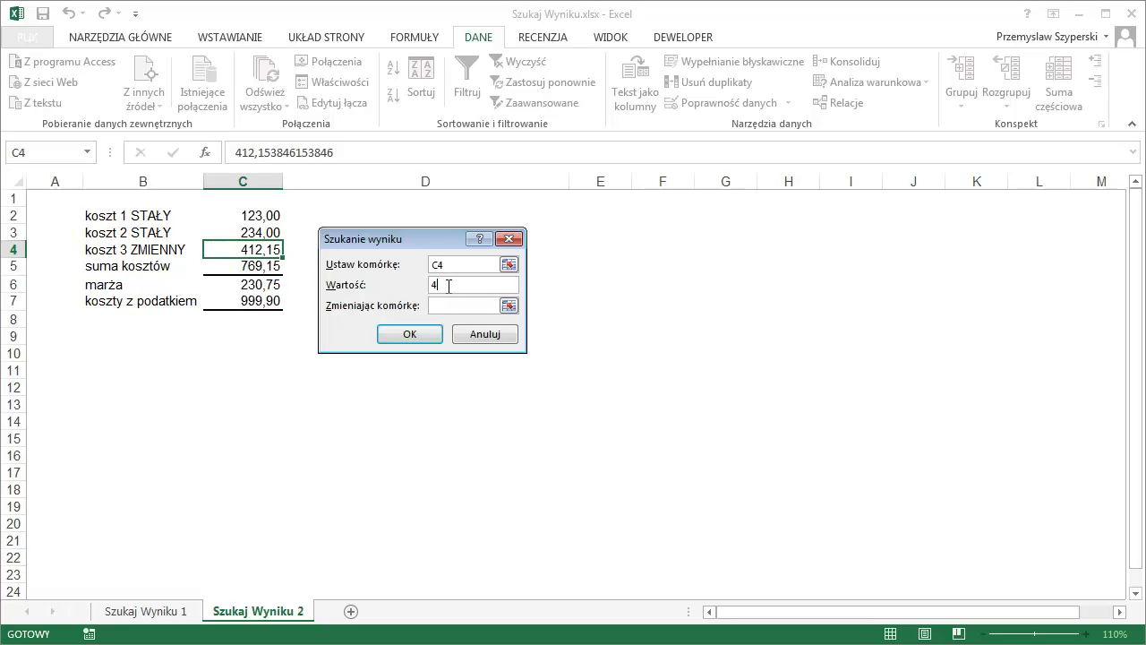
type("44")
left_click_drag(438, 260, 389, 270)
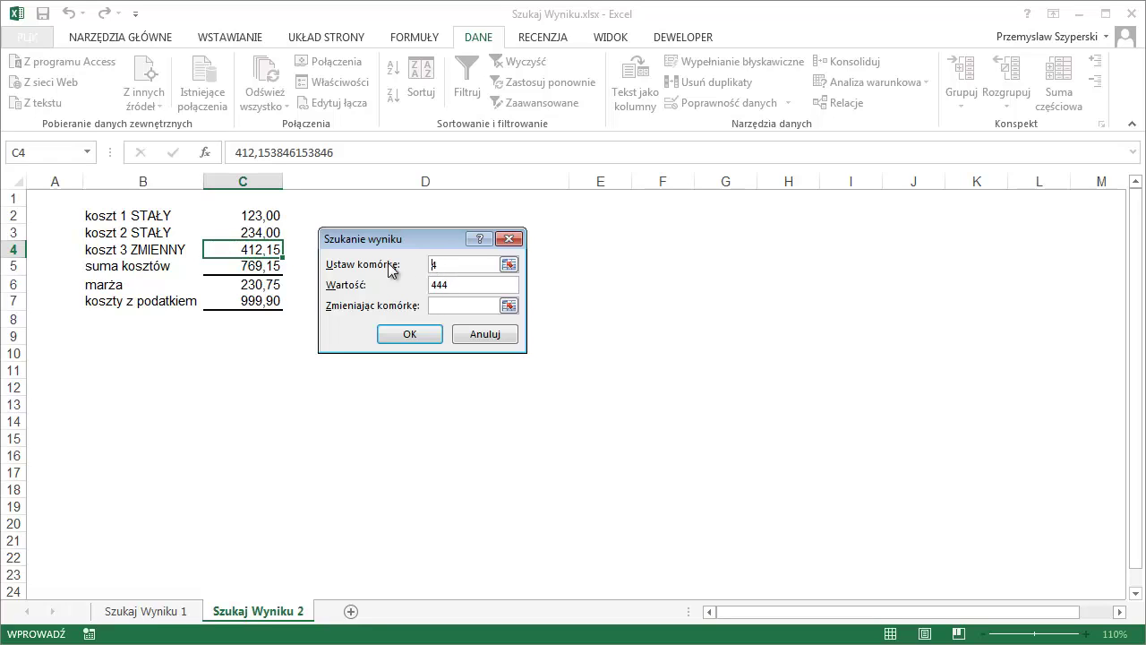
left_click(261, 299)
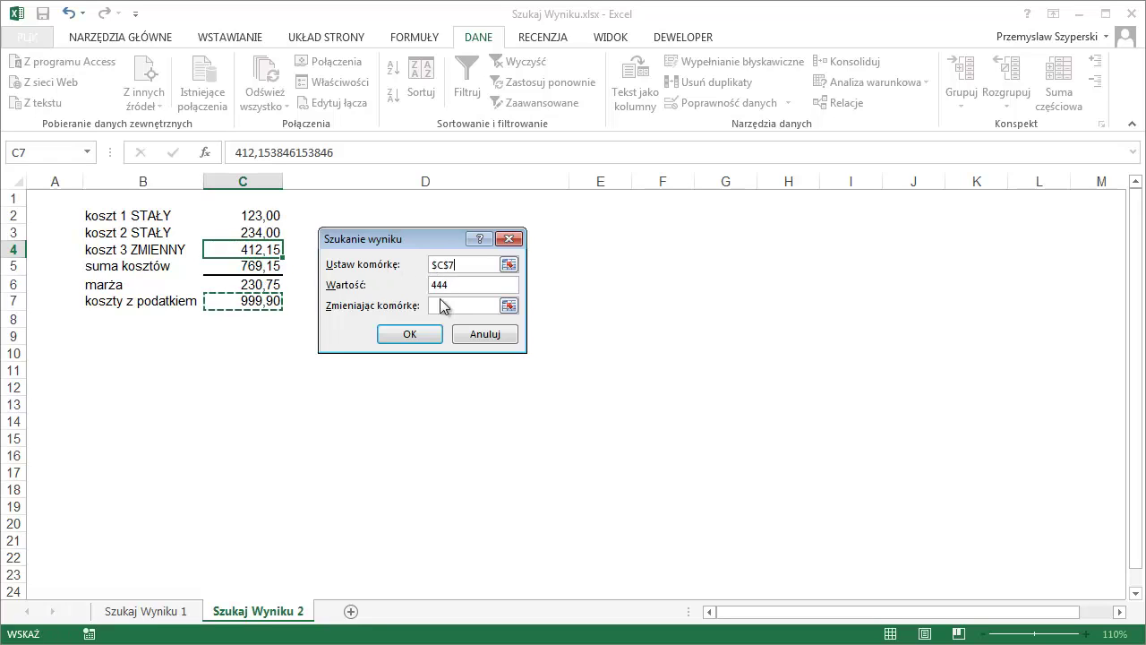
left_click(441, 305)
left_click(258, 250)
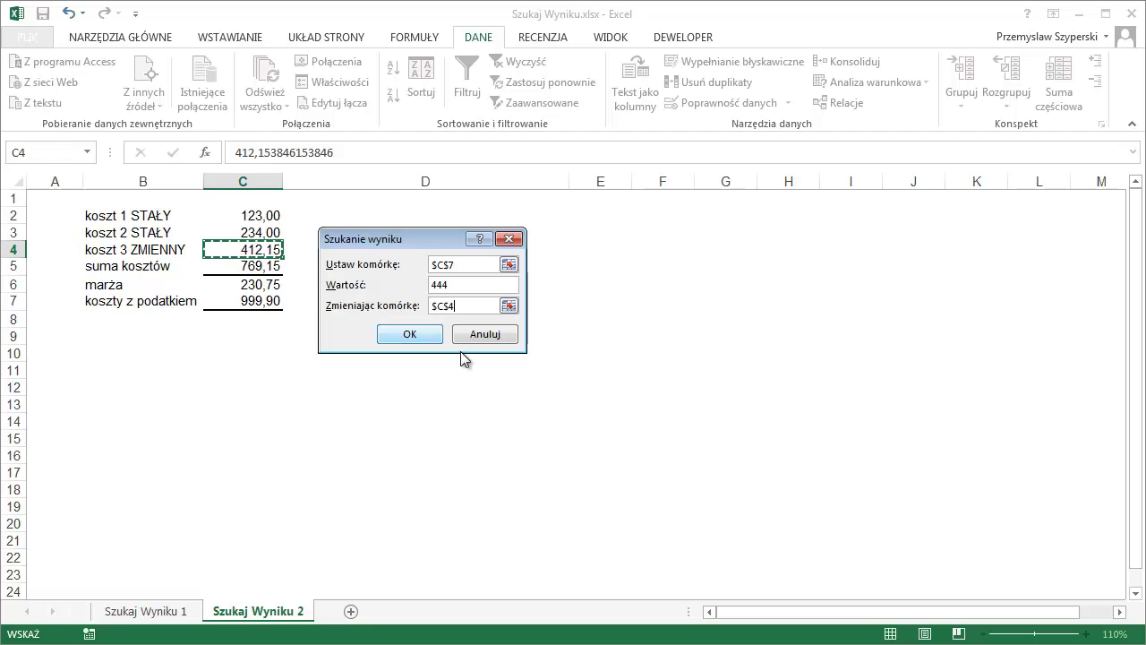
left_click(415, 333)
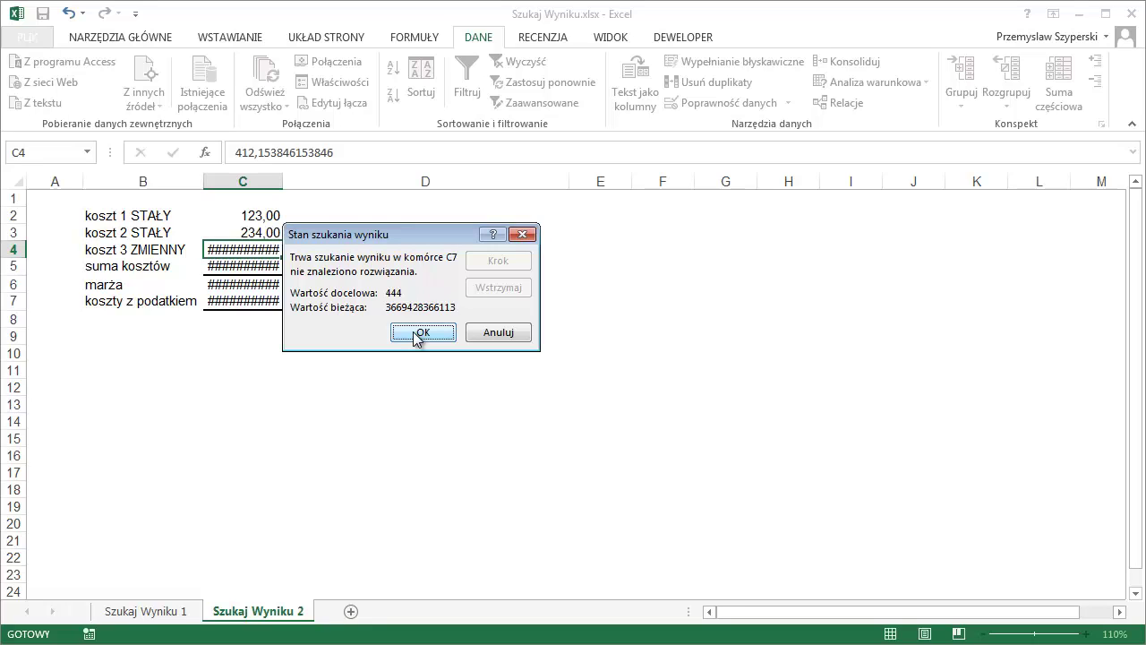
Cancel the failed Goal Seek result, restoring C4 to 412,15
left_click(490, 332)
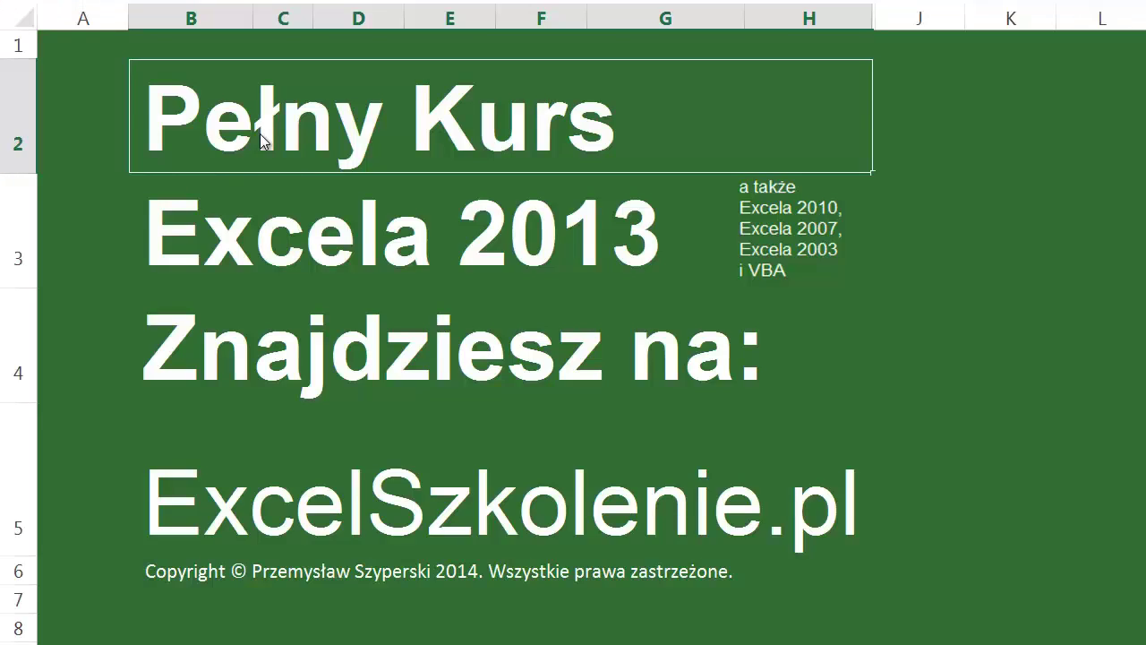
key("Down")
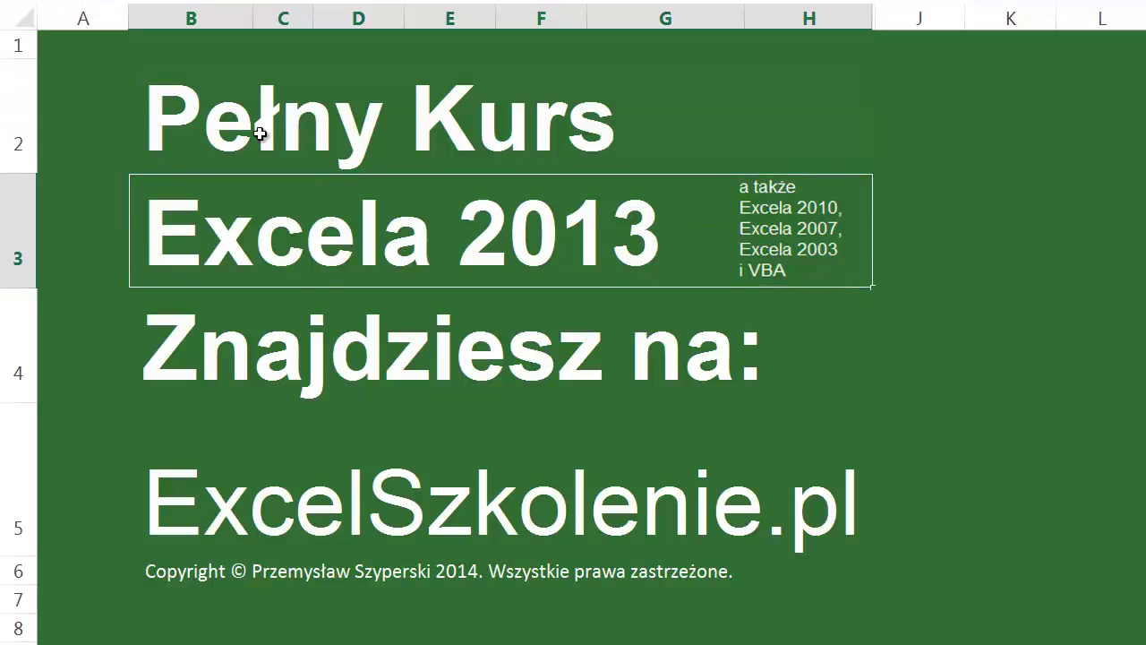
key("Down")
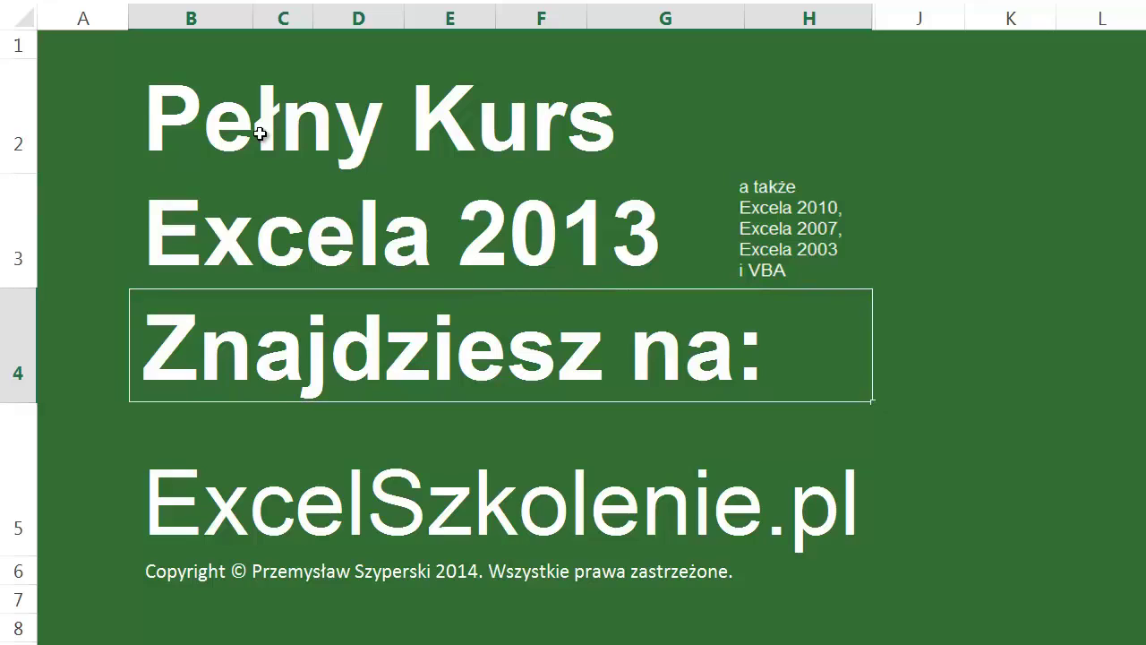
key("Down")
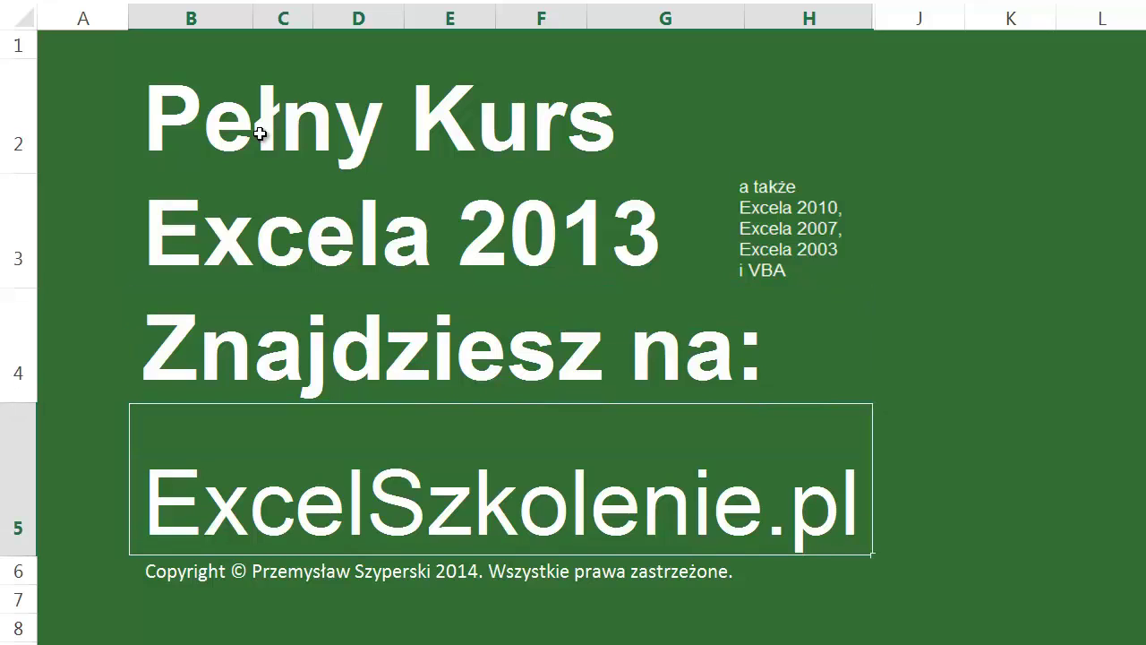